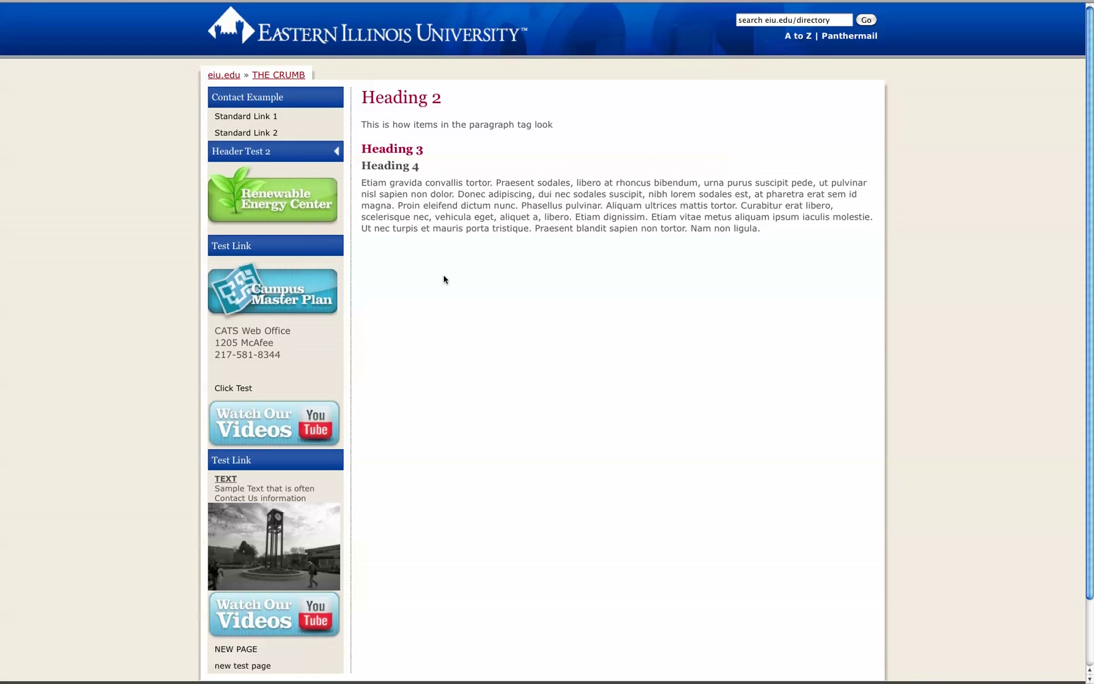
Switch from the EIU test page to the YouTube tab
key("ctrl+Tab")
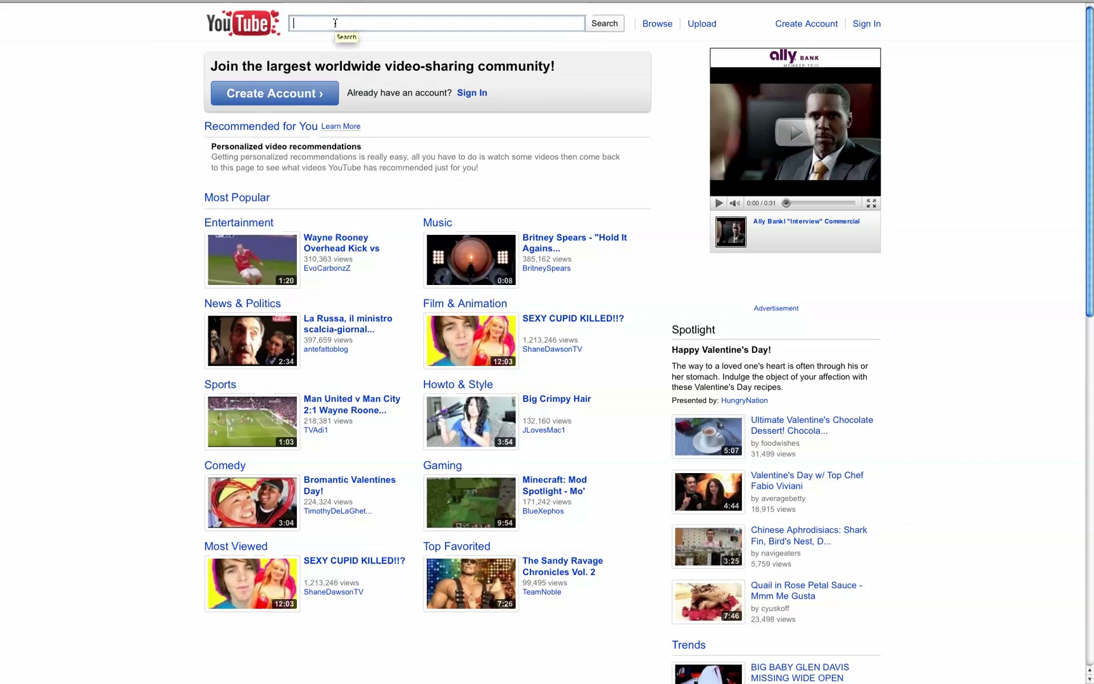
type("catse")
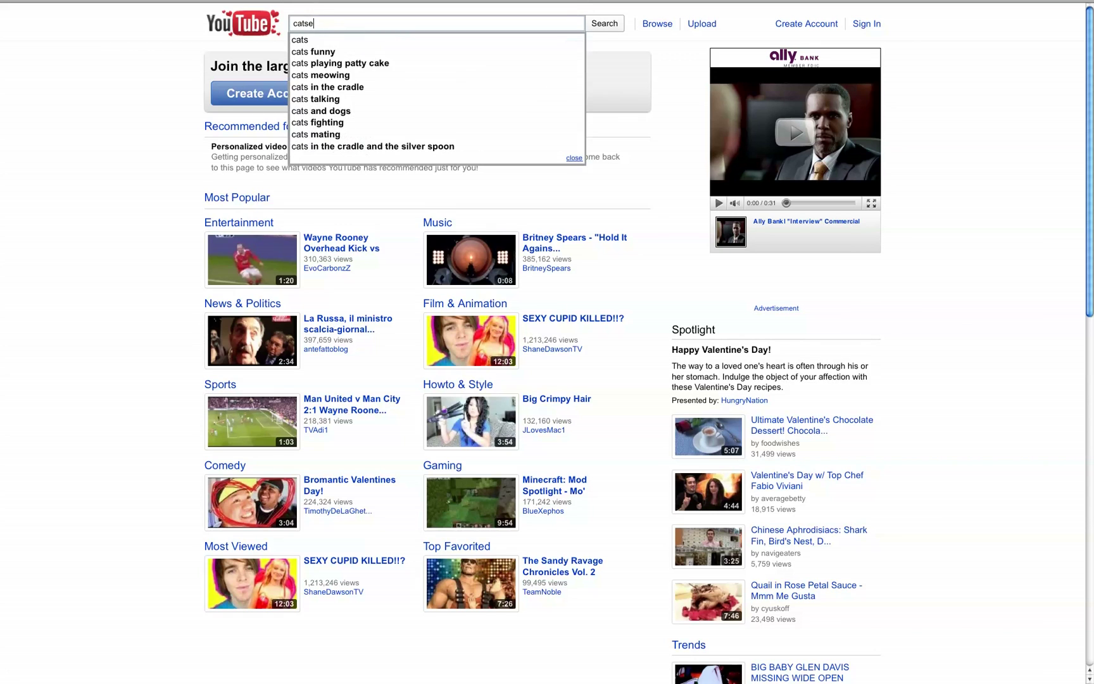
type("iu")
Run the YouTube search for 'catseiu'
key("Return")
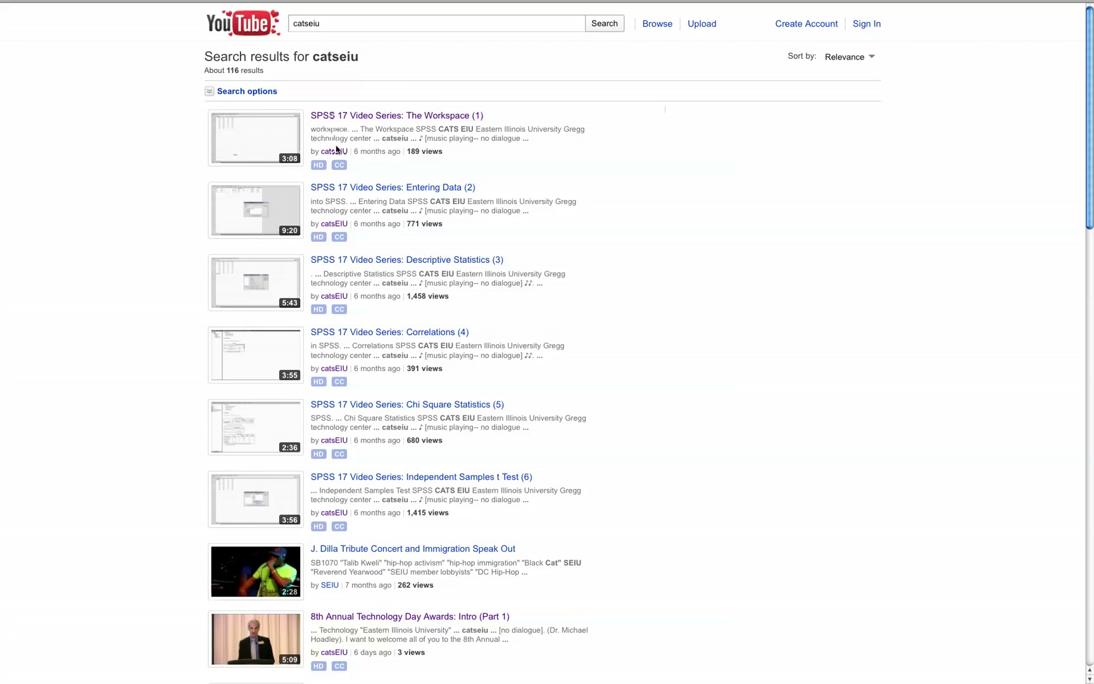
From the CATS EIU channel, open the 8th Annual Technology Day: College of Sciences (Part 2) watch page, paused
left_click(335, 152)
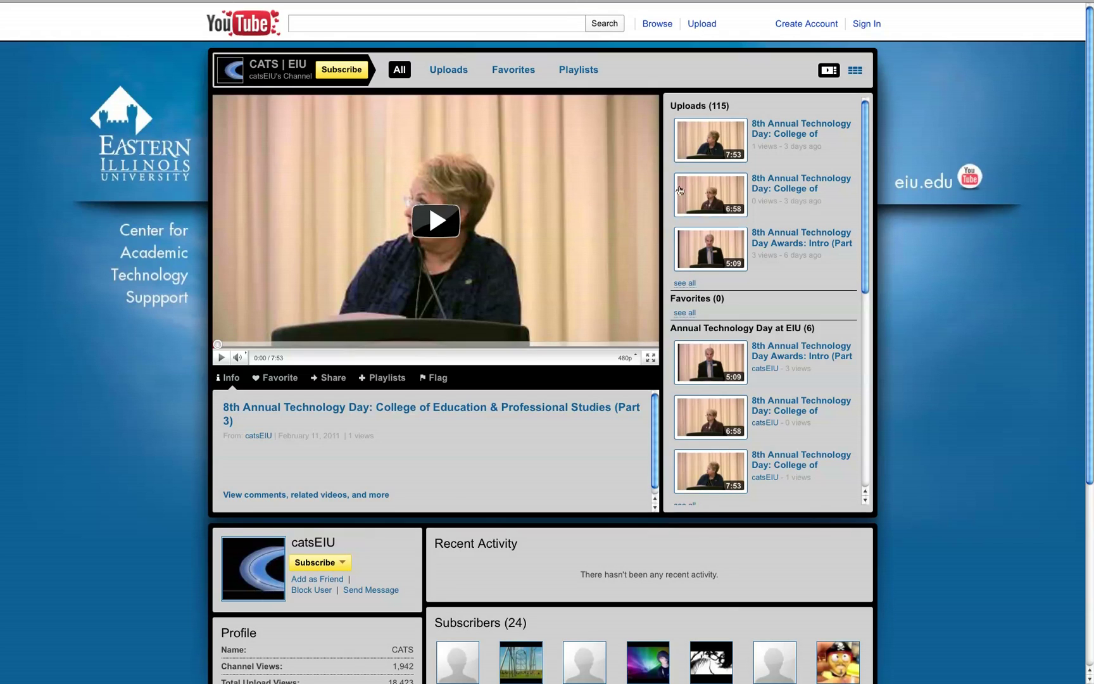
mouse_move(710, 194)
left_click(767, 183)
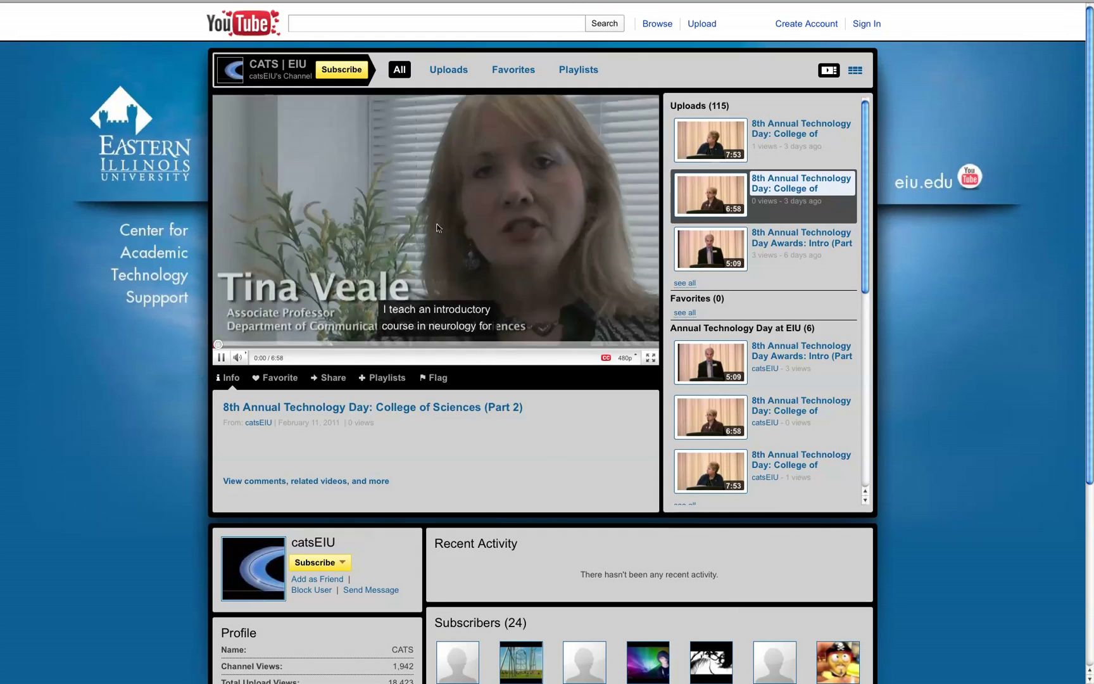
left_click(223, 358)
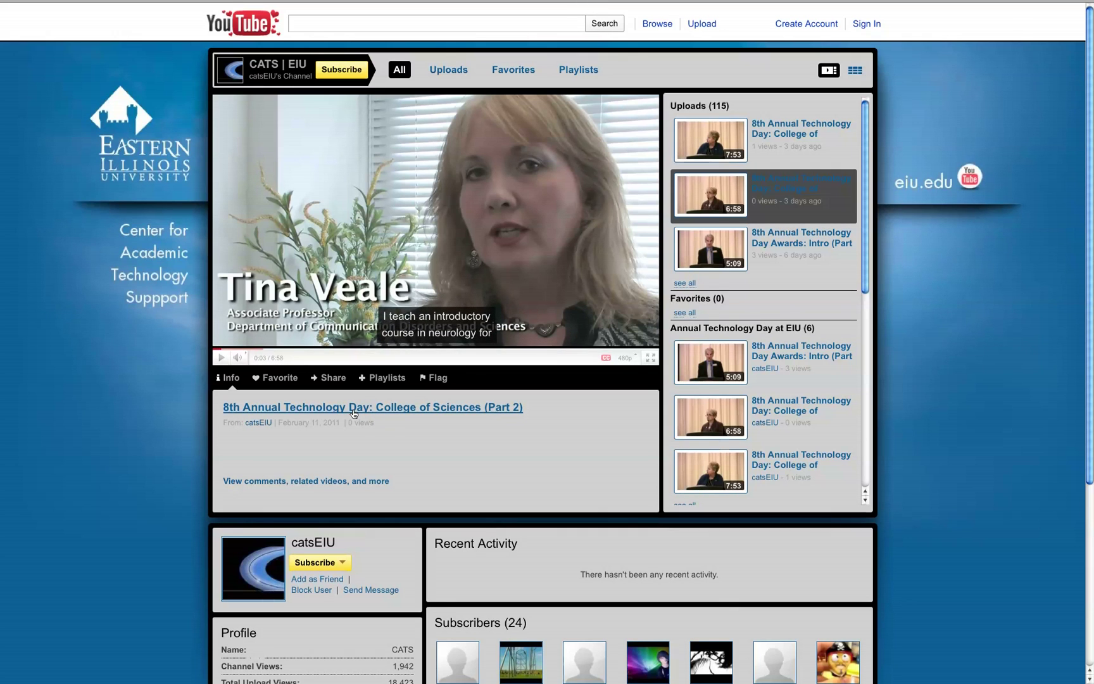
left_click(352, 411)
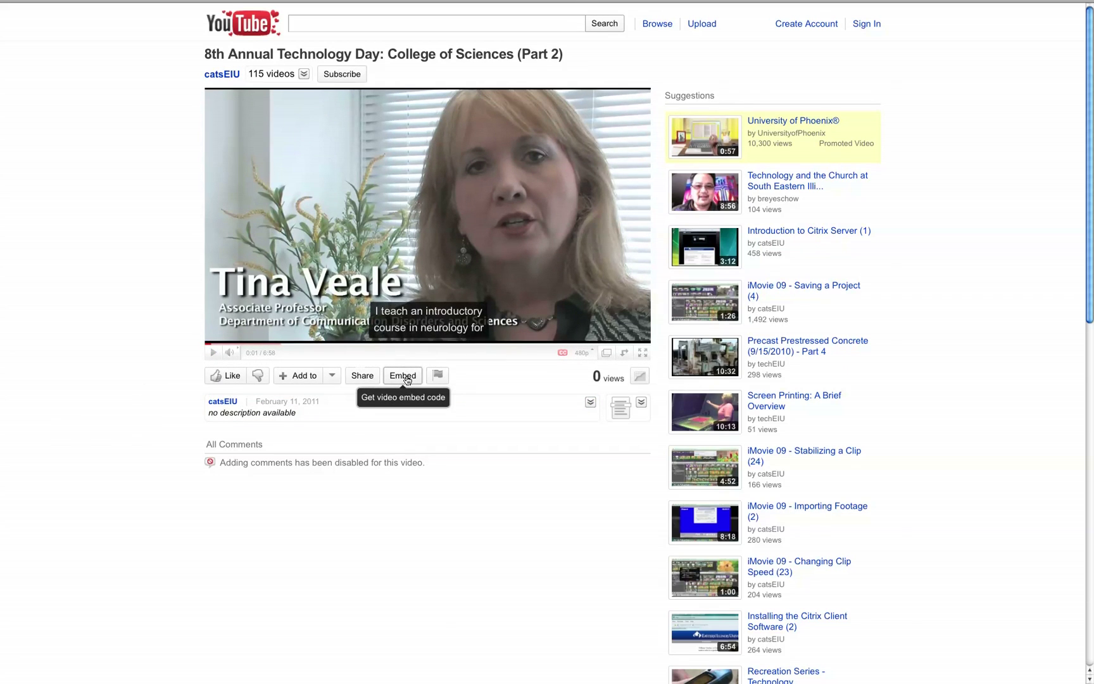
Show the video's embed code with related videos included and a custom width option
left_click(408, 380)
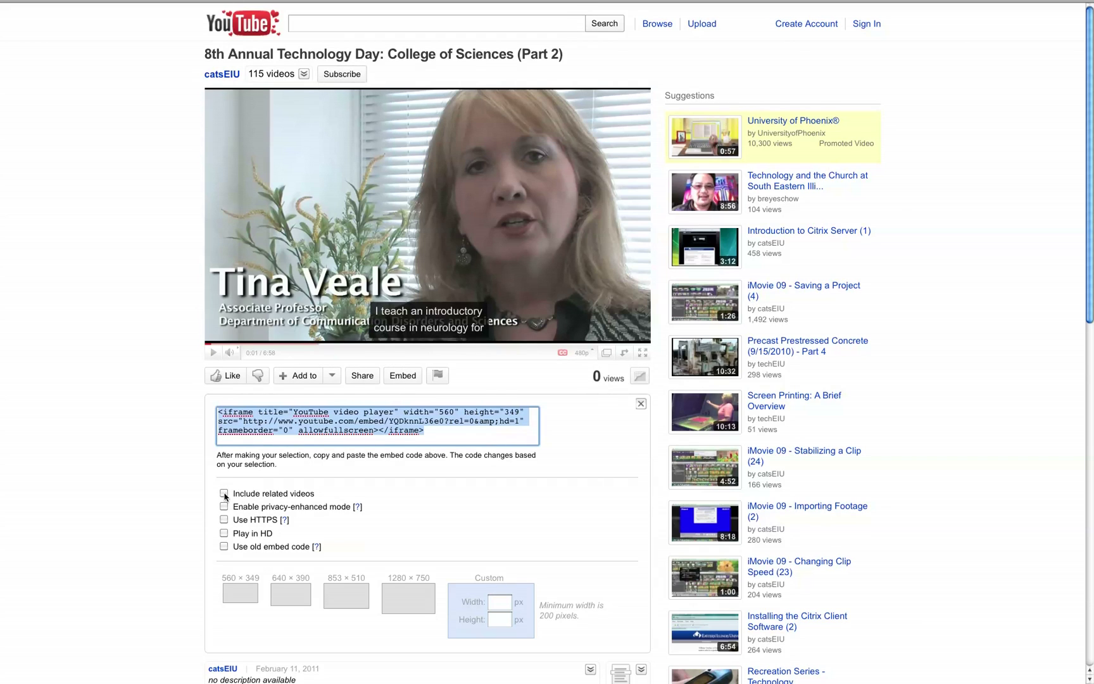
left_click(225, 494)
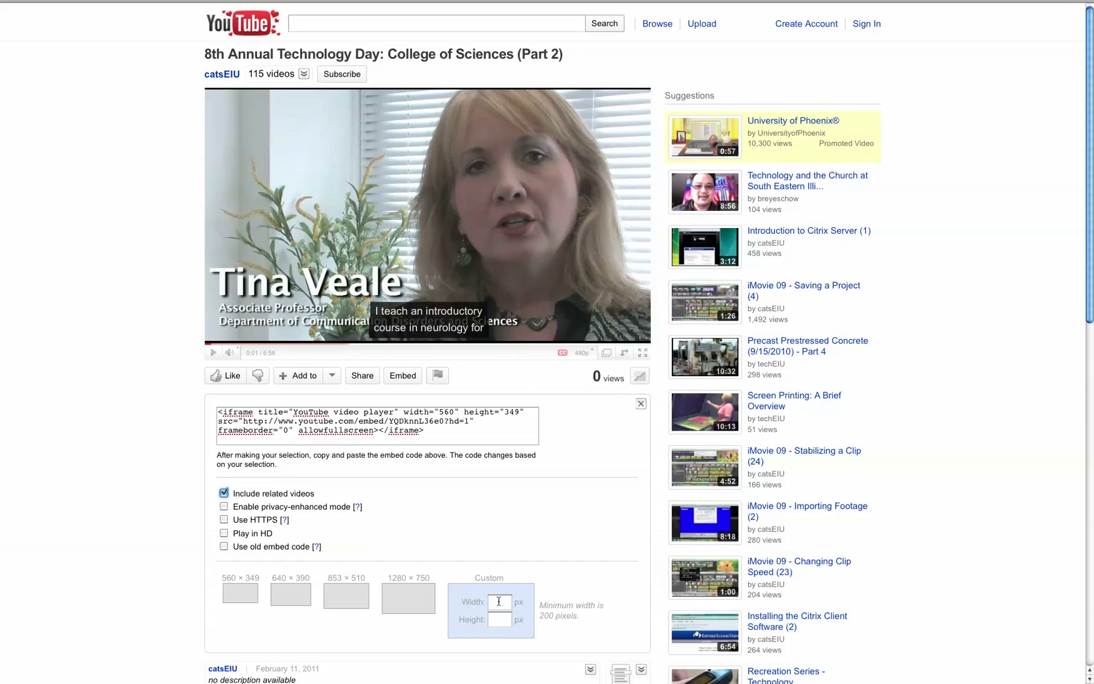
left_click(498, 602)
type("735")
Copy the 735 by 443 iframe embed code
left_click(434, 421)
right_click(434, 421)
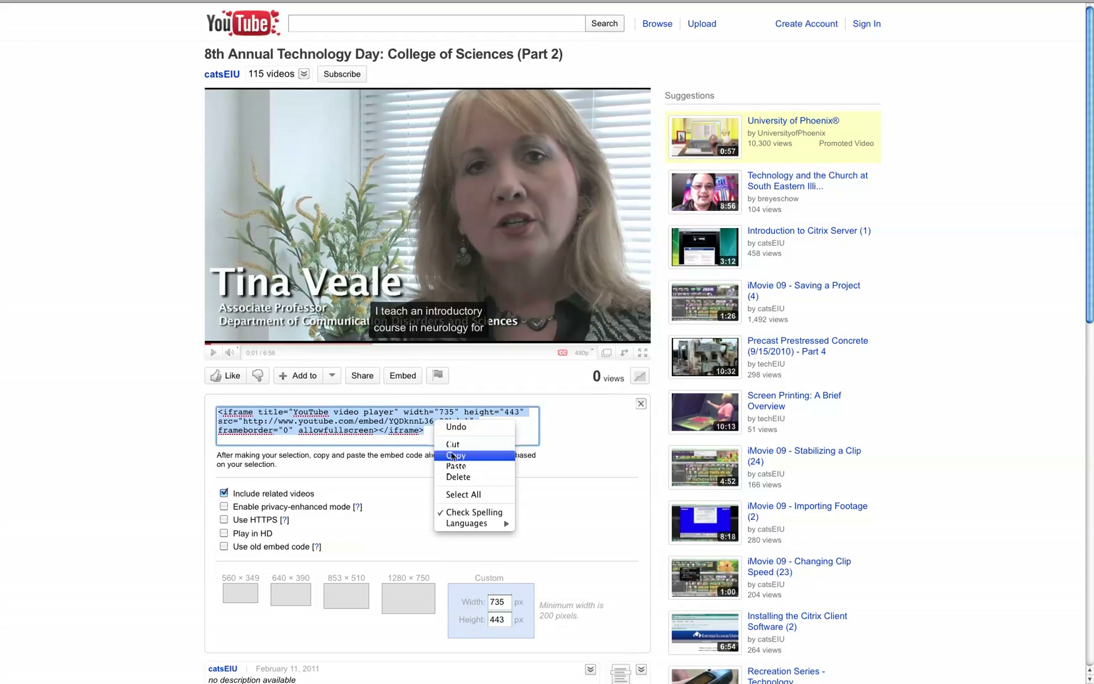
left_click(452, 456)
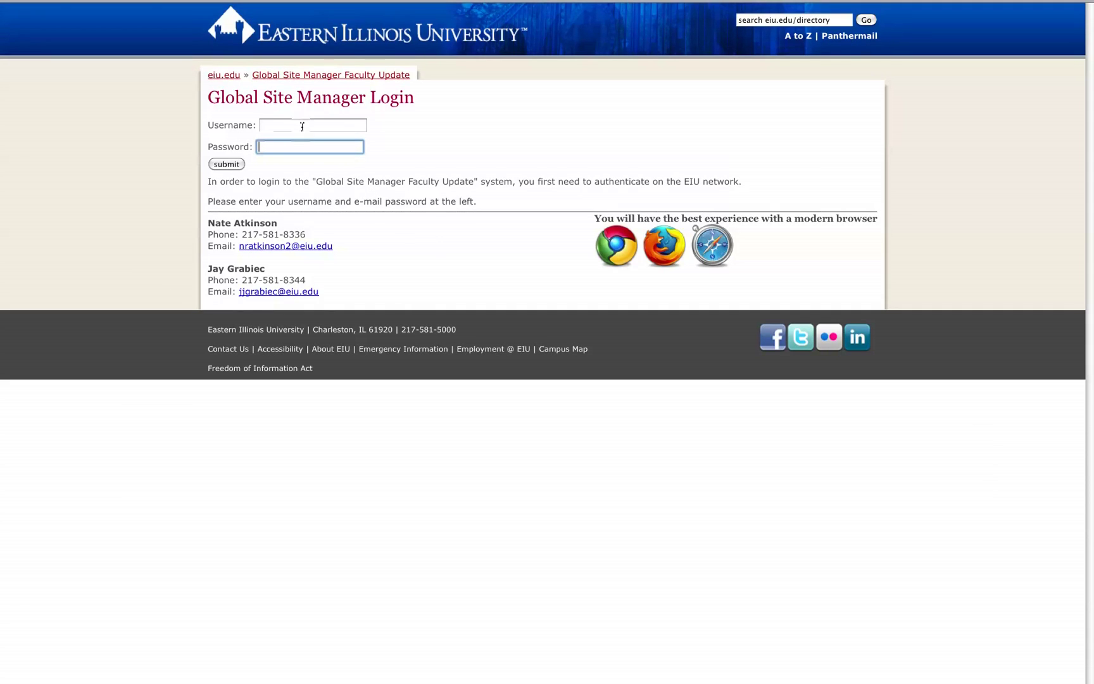
Sign in to EIU Global Site Manager with the username and password
left_click(302, 126)
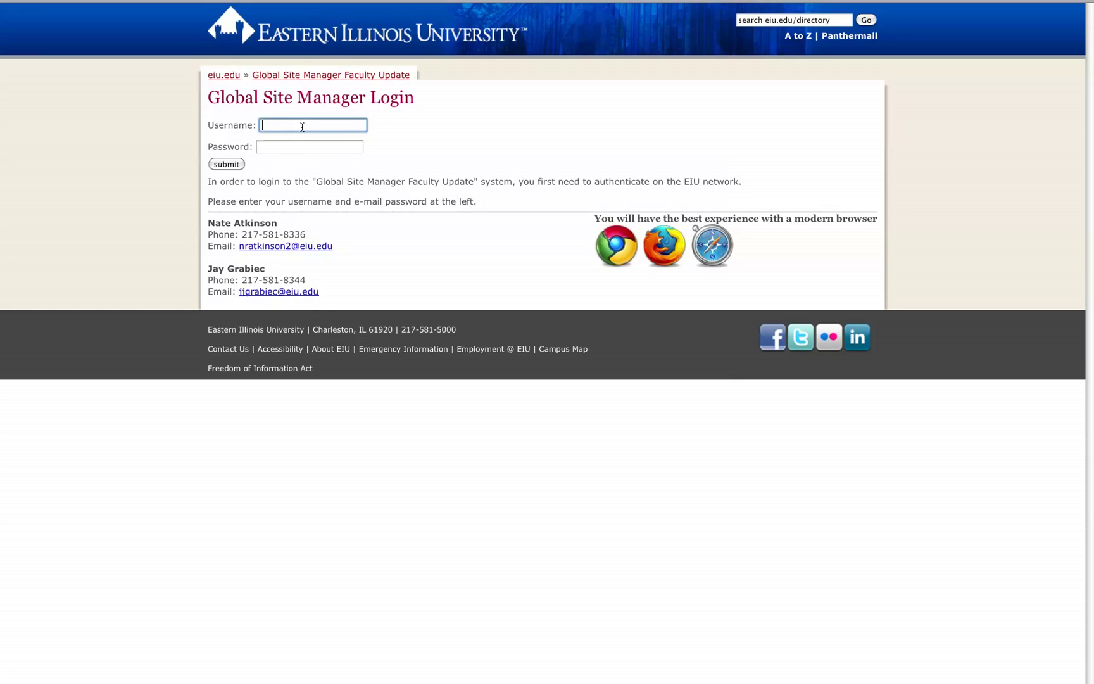
type("youruserid")
key("Tab")
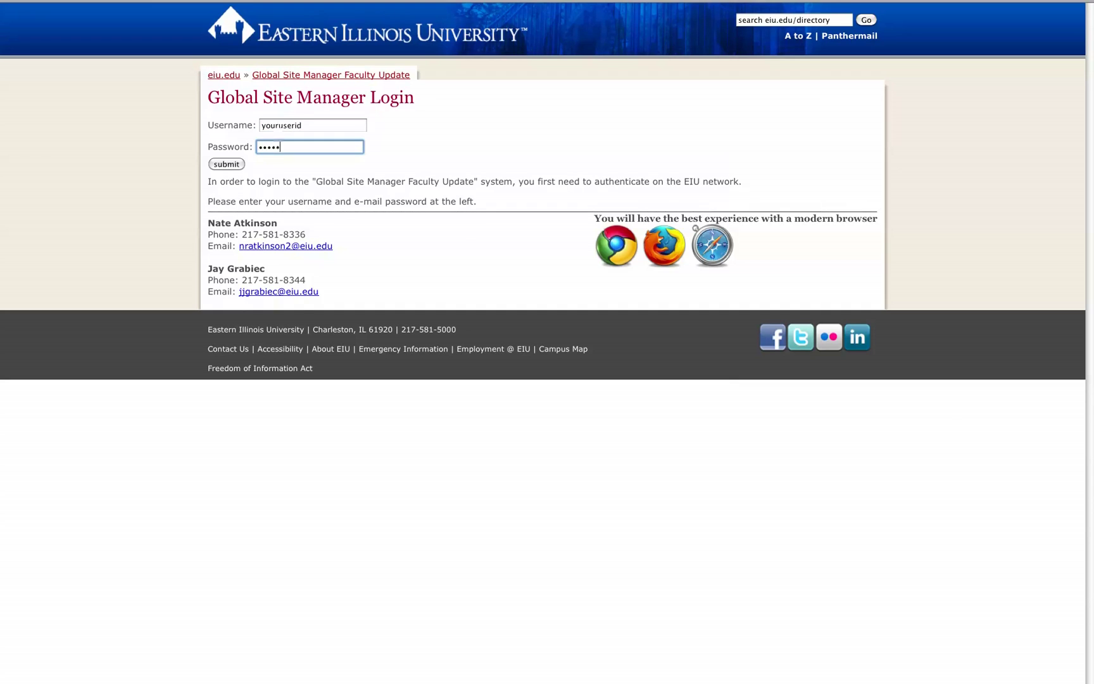
type("x")
left_click(227, 164)
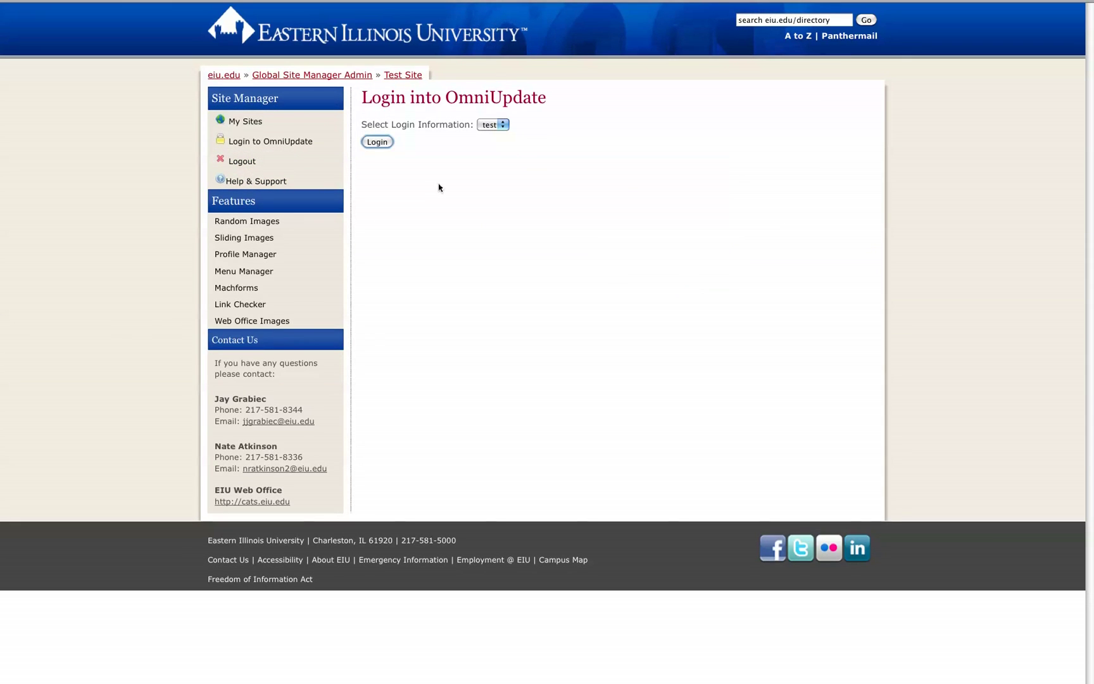
Log into OmniUpdate using the 'test' login information
left_click(502, 124)
left_click(499, 138)
left_click(378, 141)
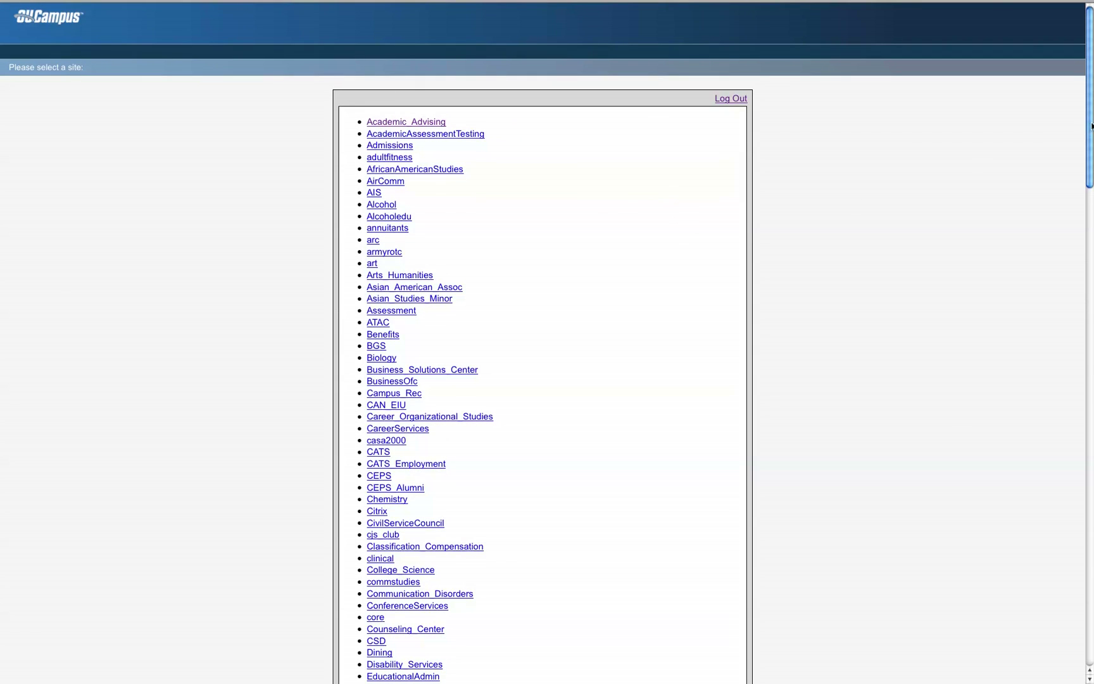
left_click_drag(1090, 126, 1090, 342)
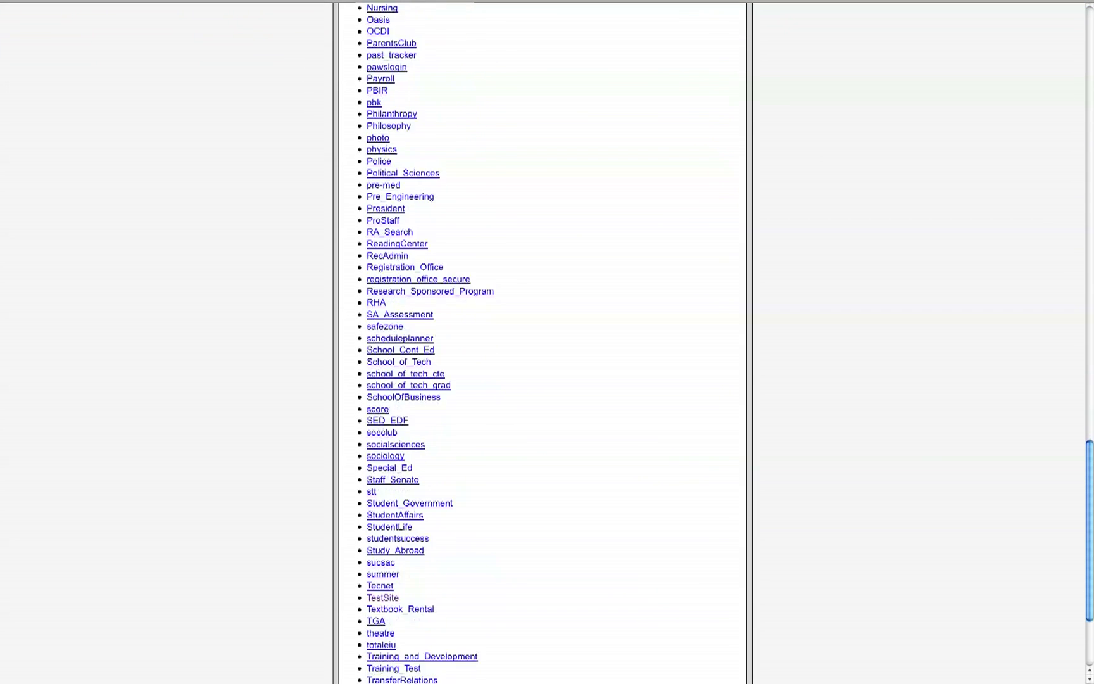
scroll(548, 342, "down", 5)
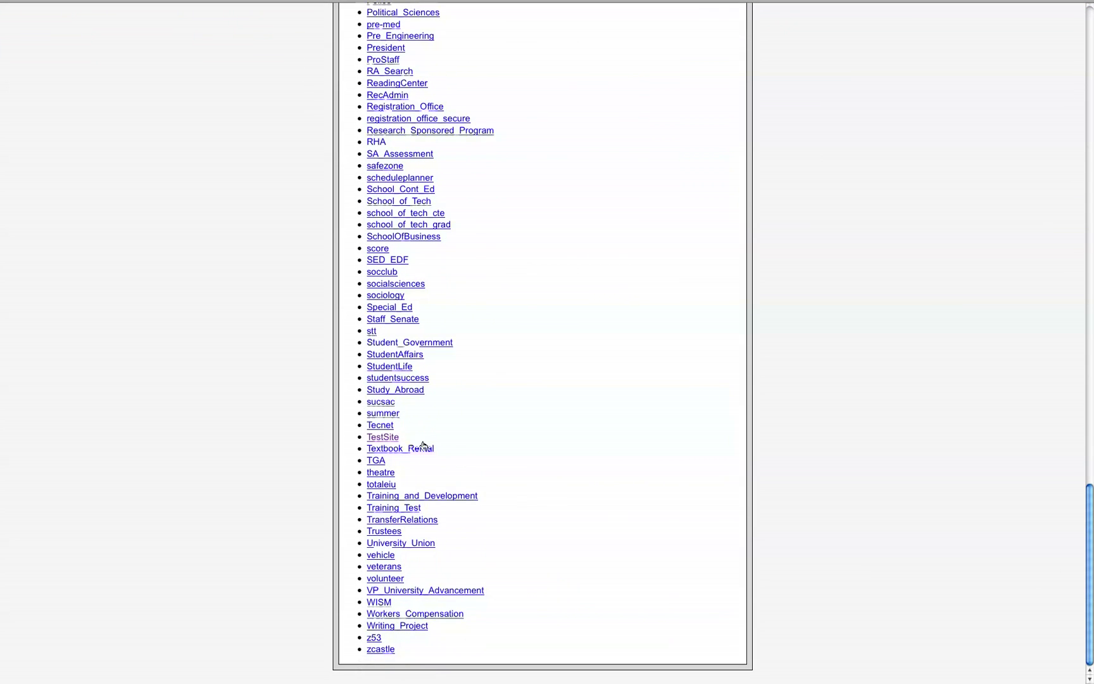
Open TestSite and show its Content file listing
left_click(385, 438)
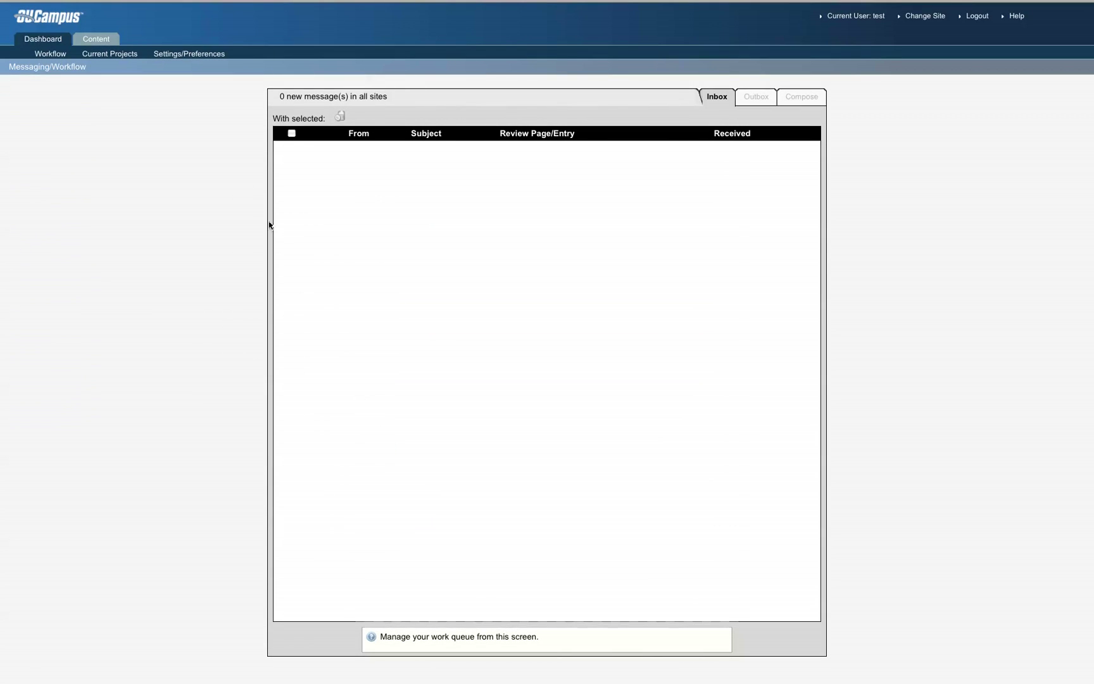
left_click(101, 43)
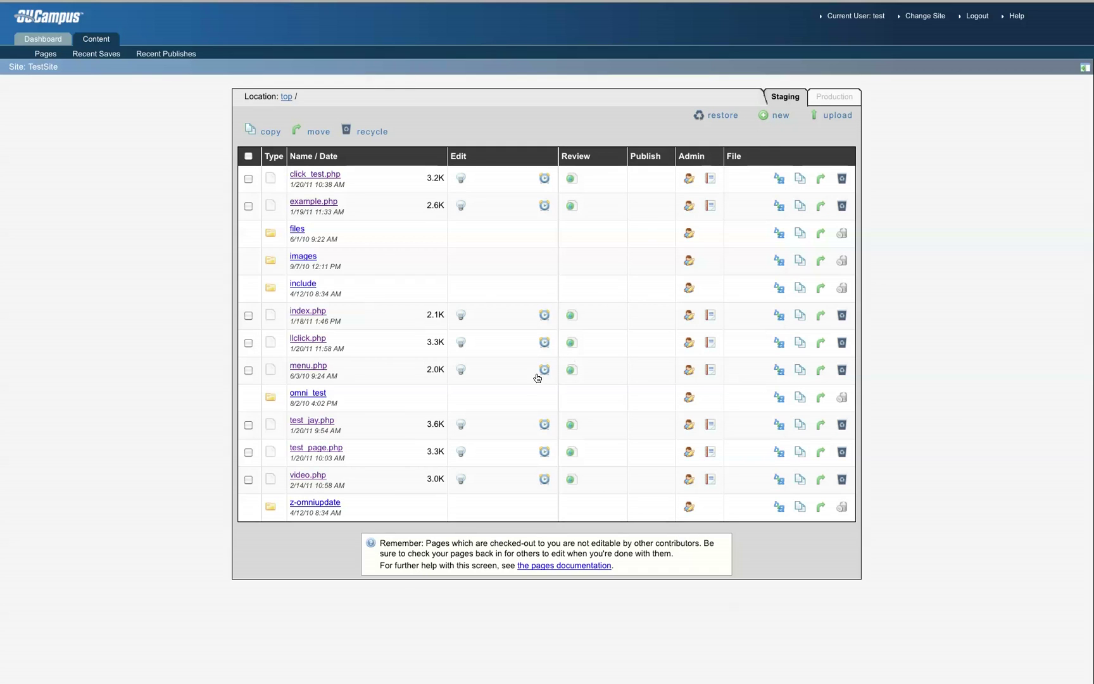
Open video.php's main content for editing and view its HTML source
left_click(308, 476)
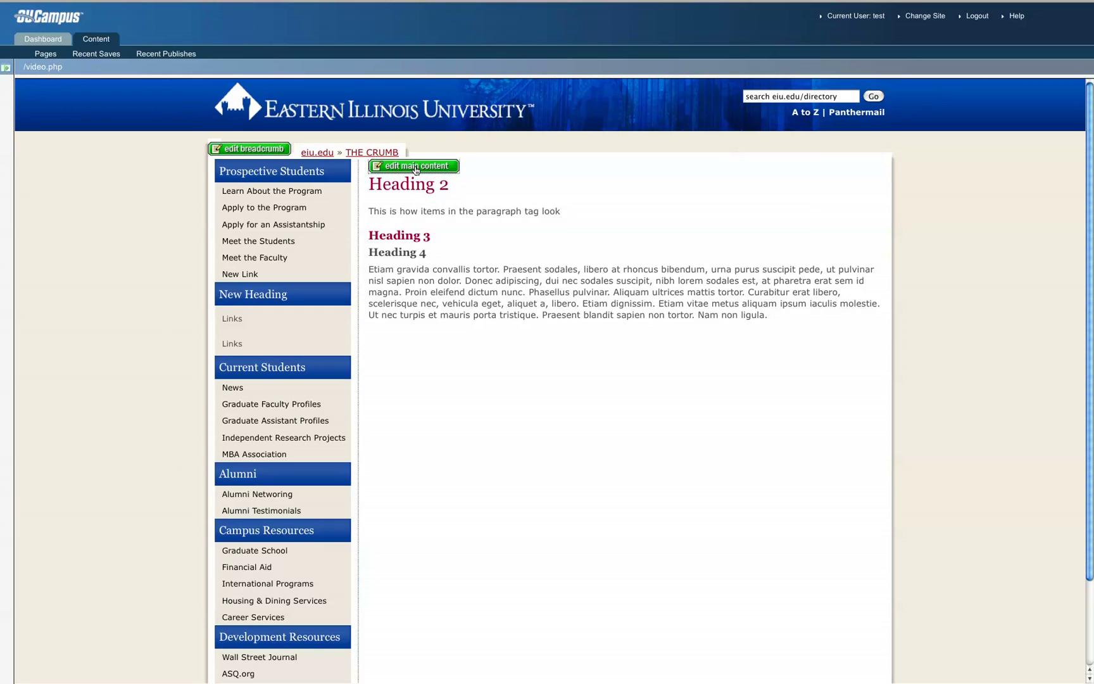
left_click(417, 166)
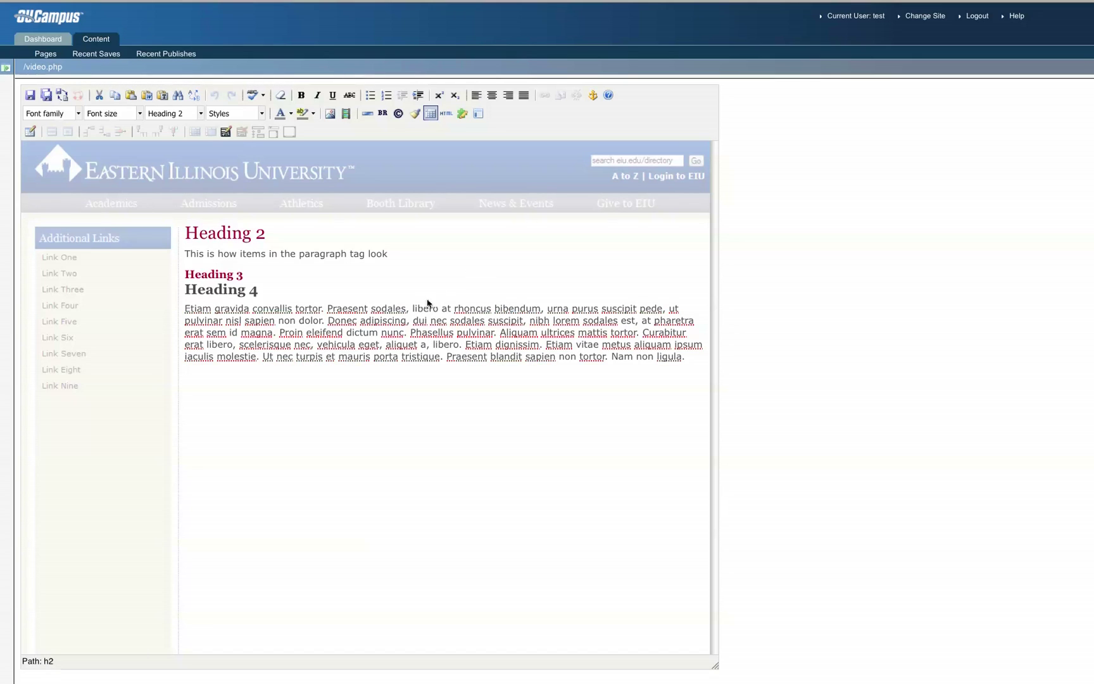
left_click(445, 116)
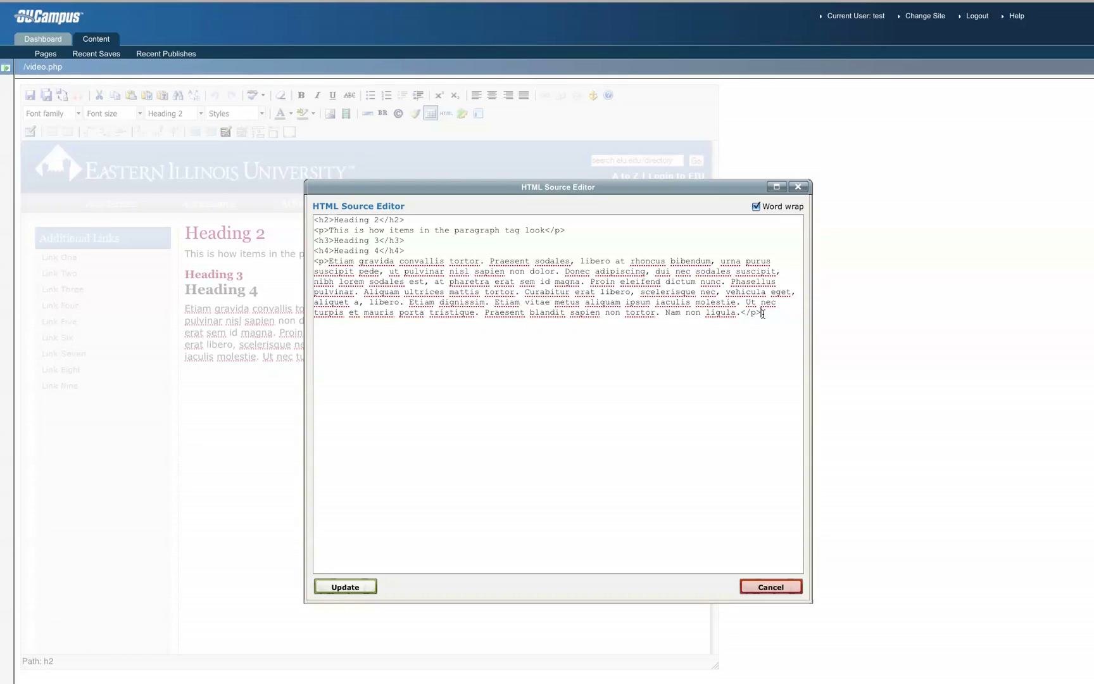
Paste the iframe embed code after the paragraph markup, update the content and save the page
right_click(770, 312)
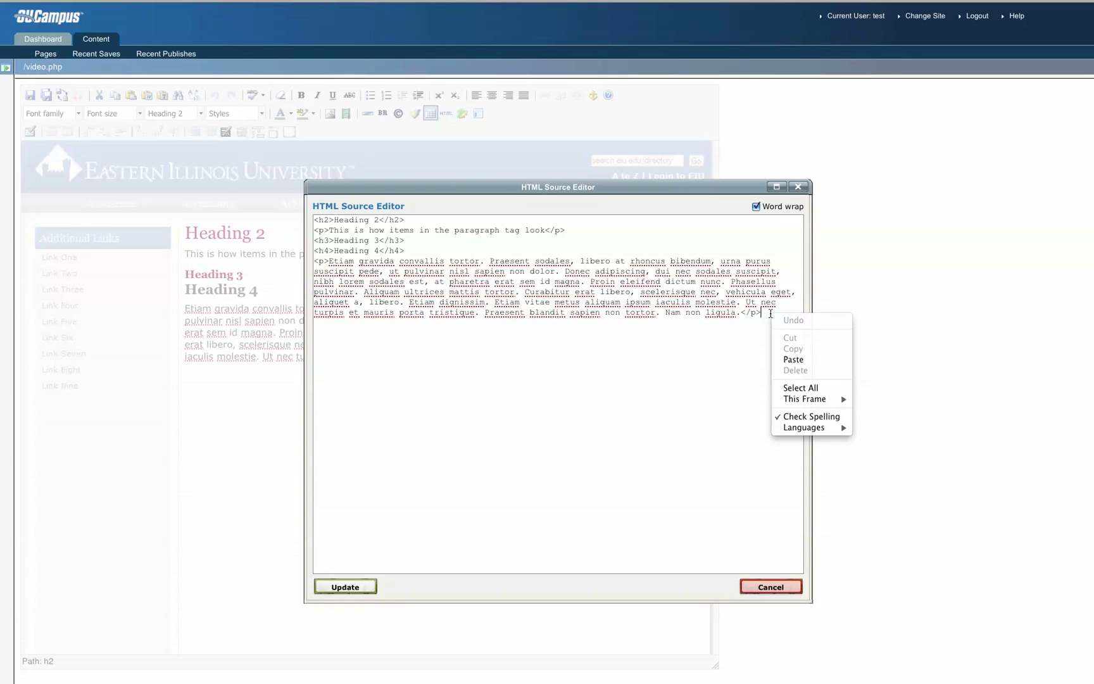
left_click(794, 359)
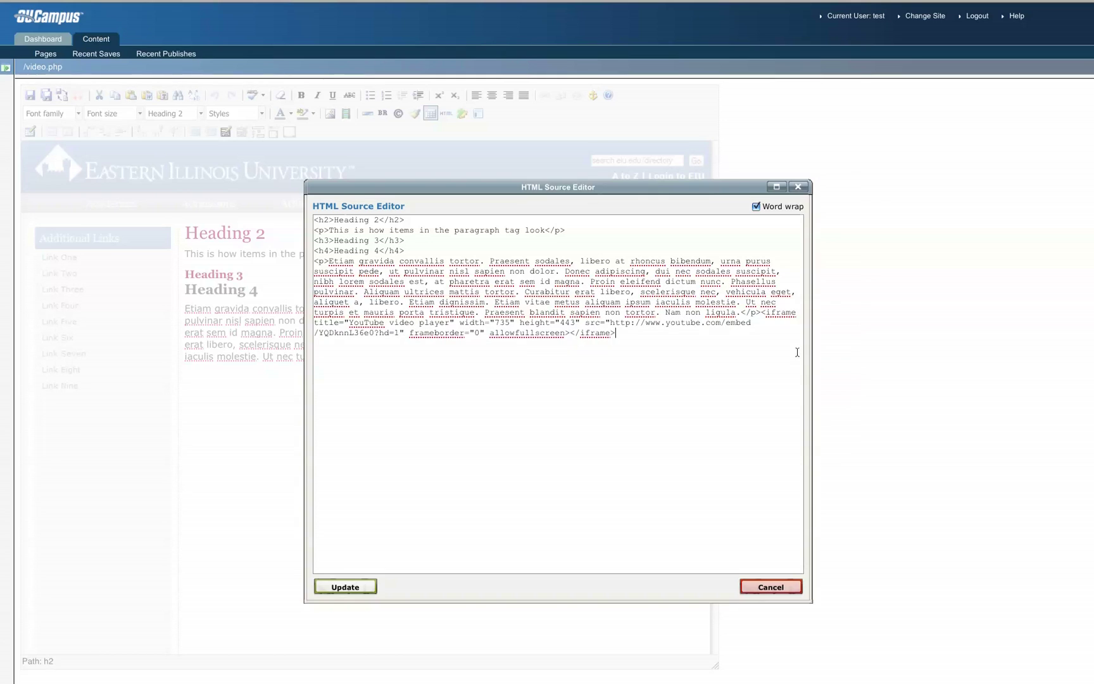
left_click(355, 589)
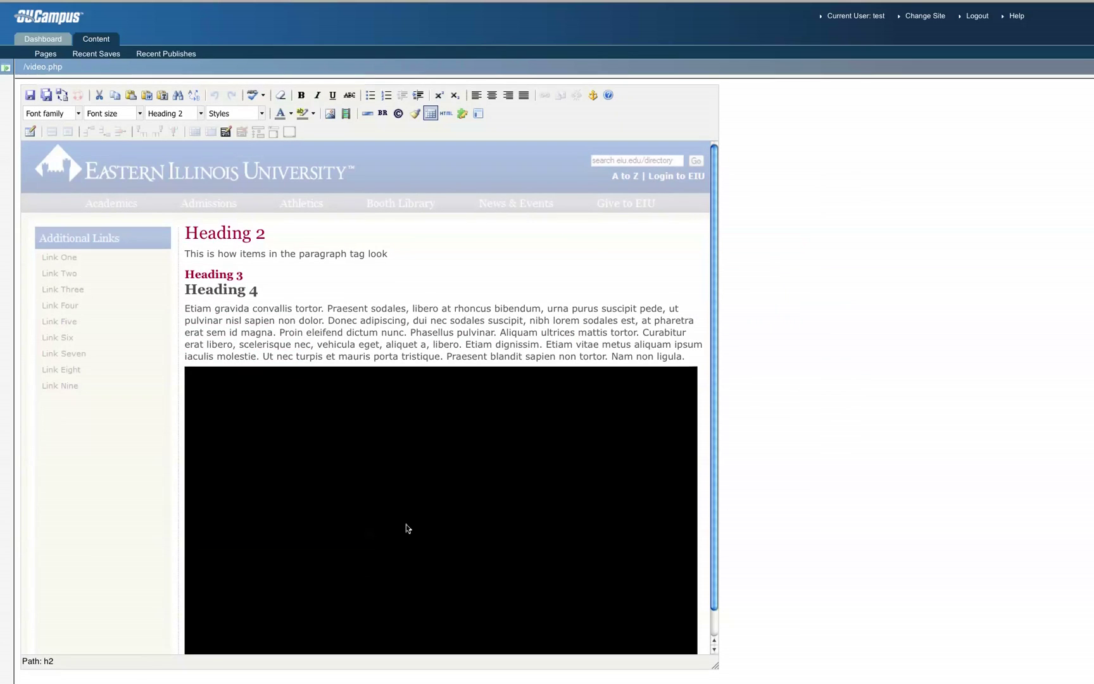
scroll(406, 524, "down", 1)
scroll(407, 524, "down", 1)
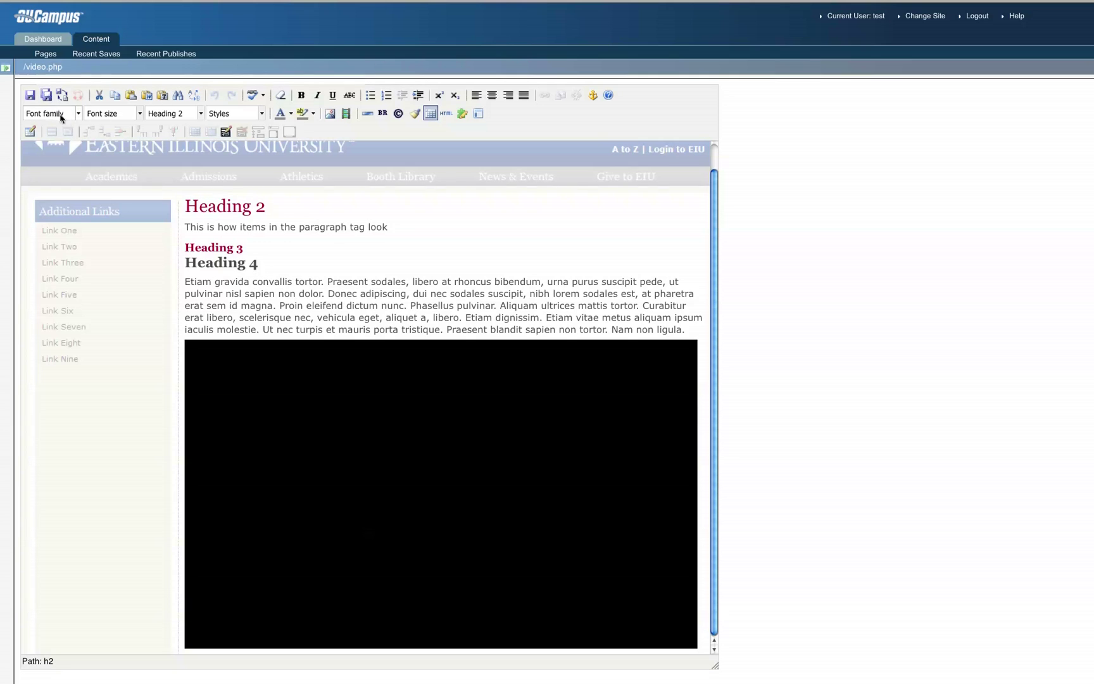
left_click(31, 96)
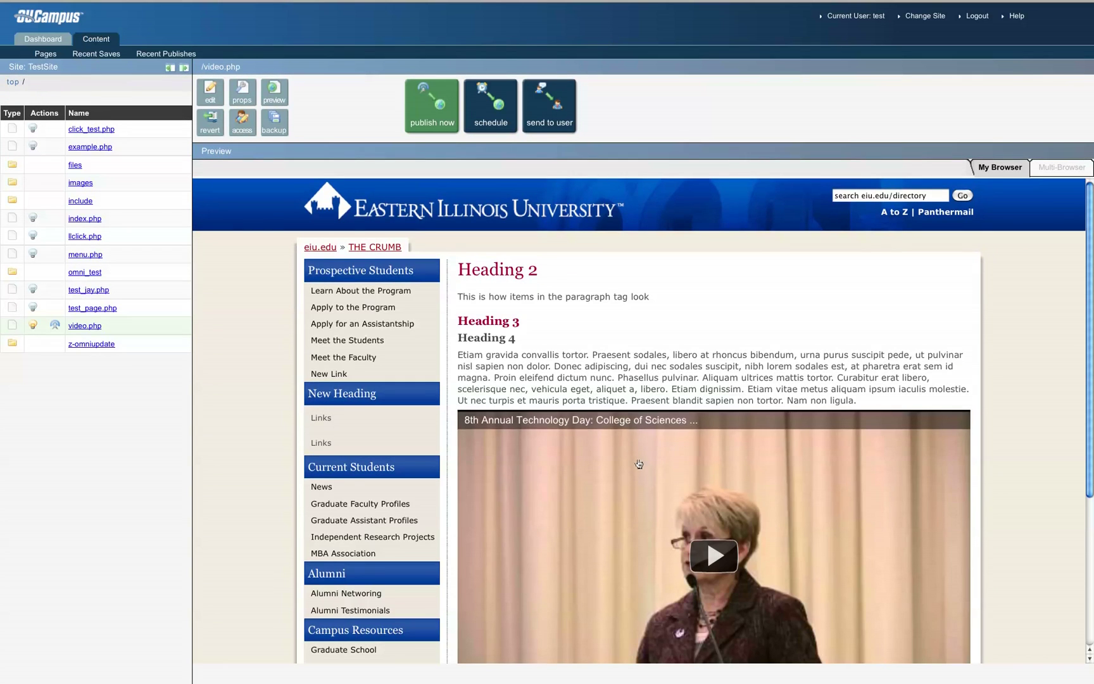
scroll(707, 492, "down", 1)
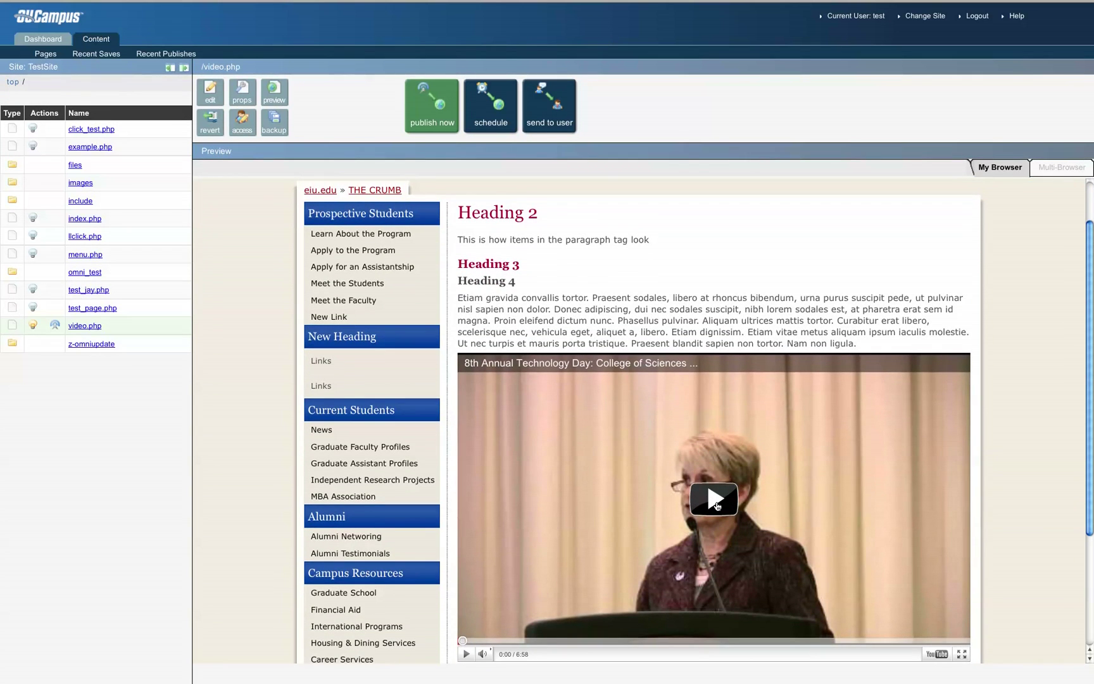
Play and pause the embedded video in the preview, then start publishing video.php
left_click(716, 503)
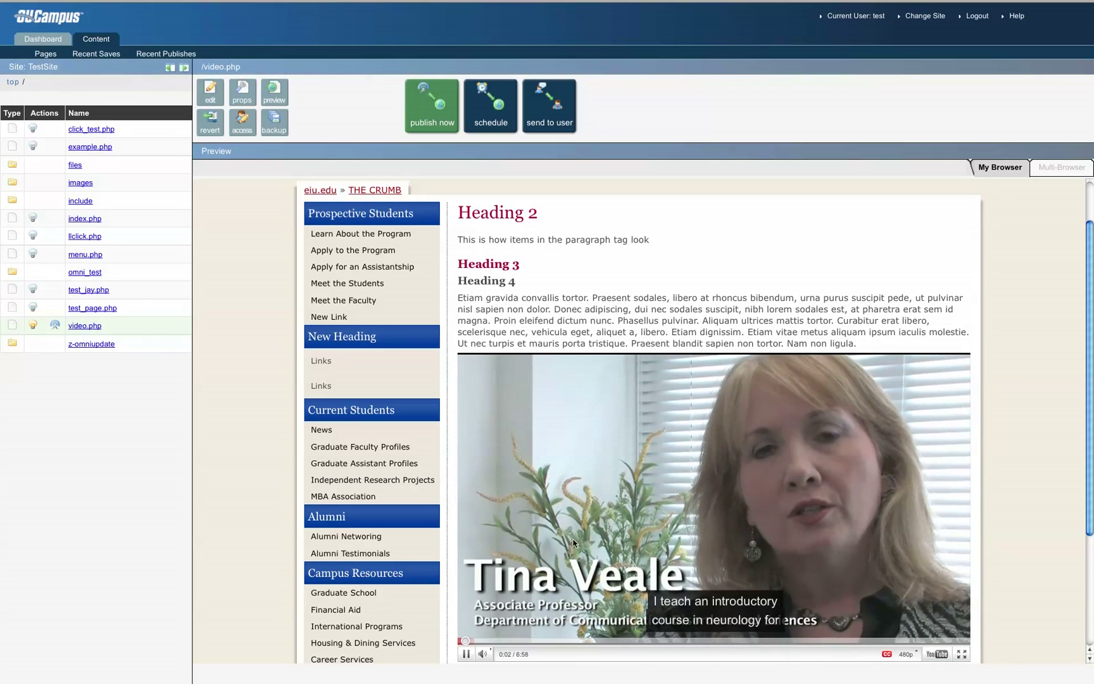
left_click(582, 513)
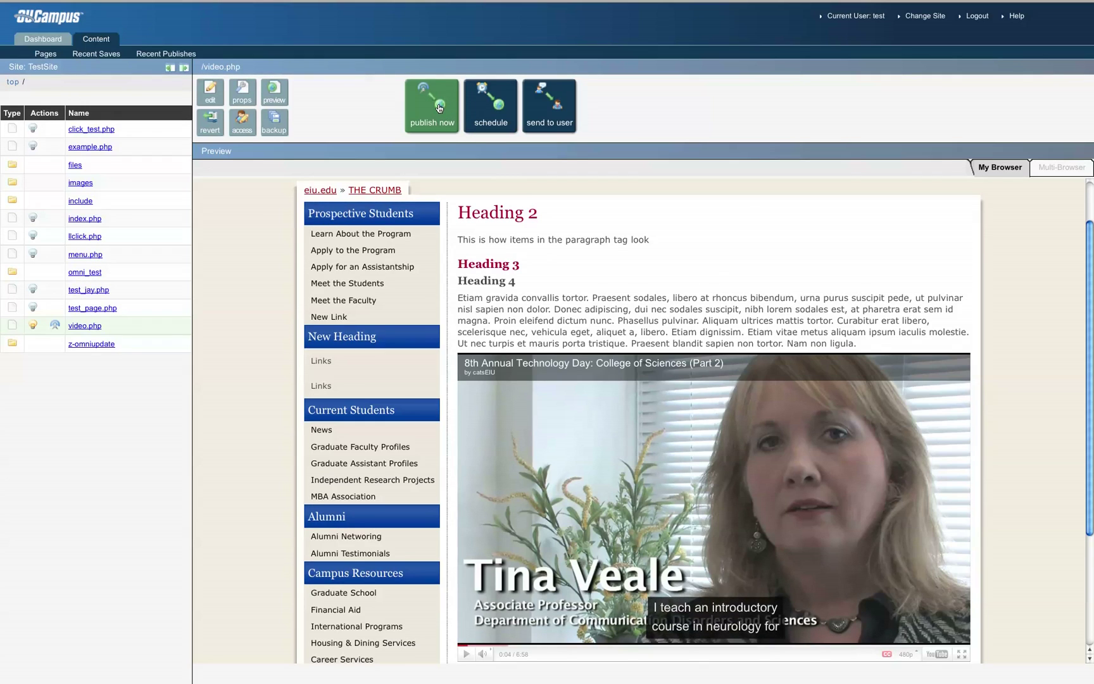
left_click(439, 105)
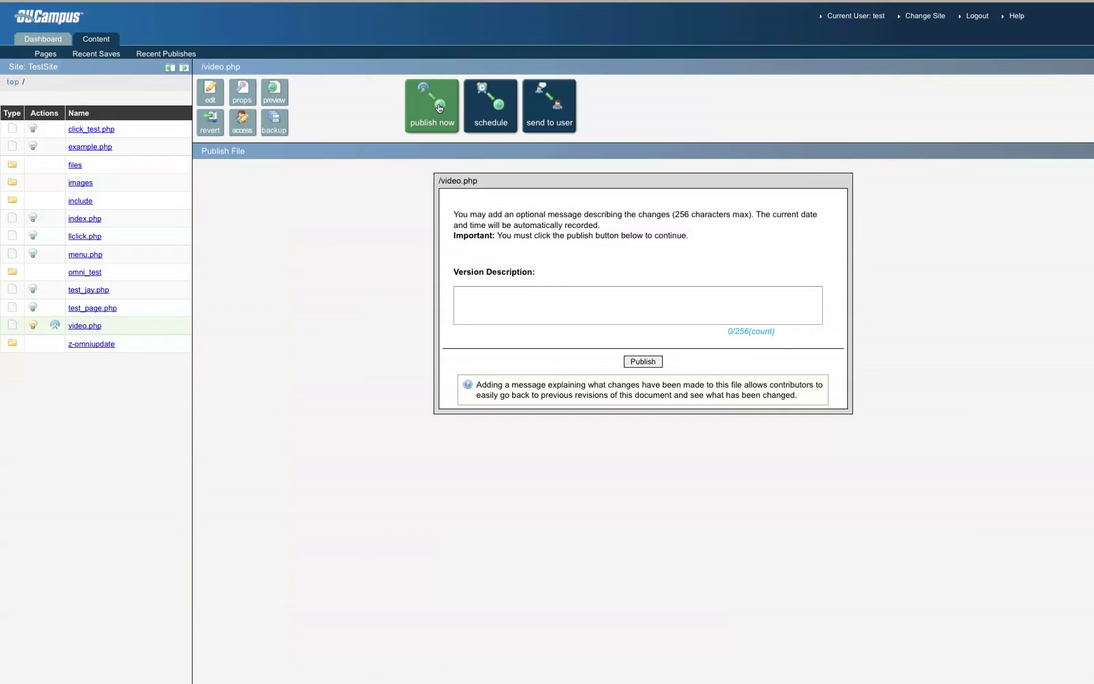
Publish video.php live with the version description 'added a youtube video'
left_click(531, 311)
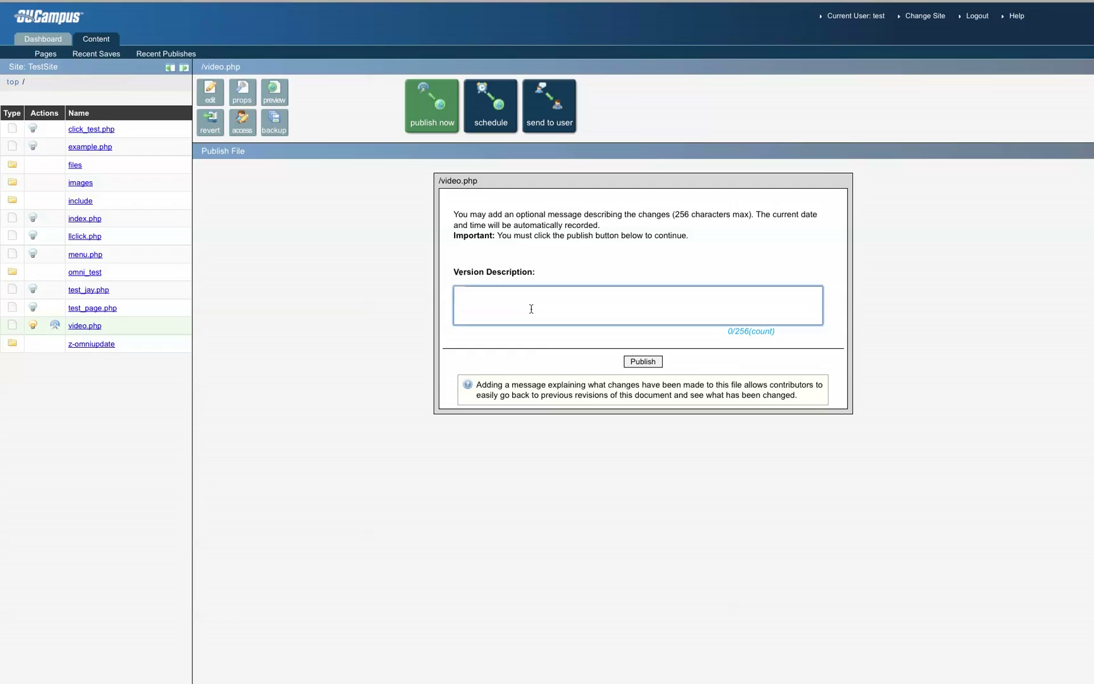
type("added")
type(" a youtube v")
type("ideo")
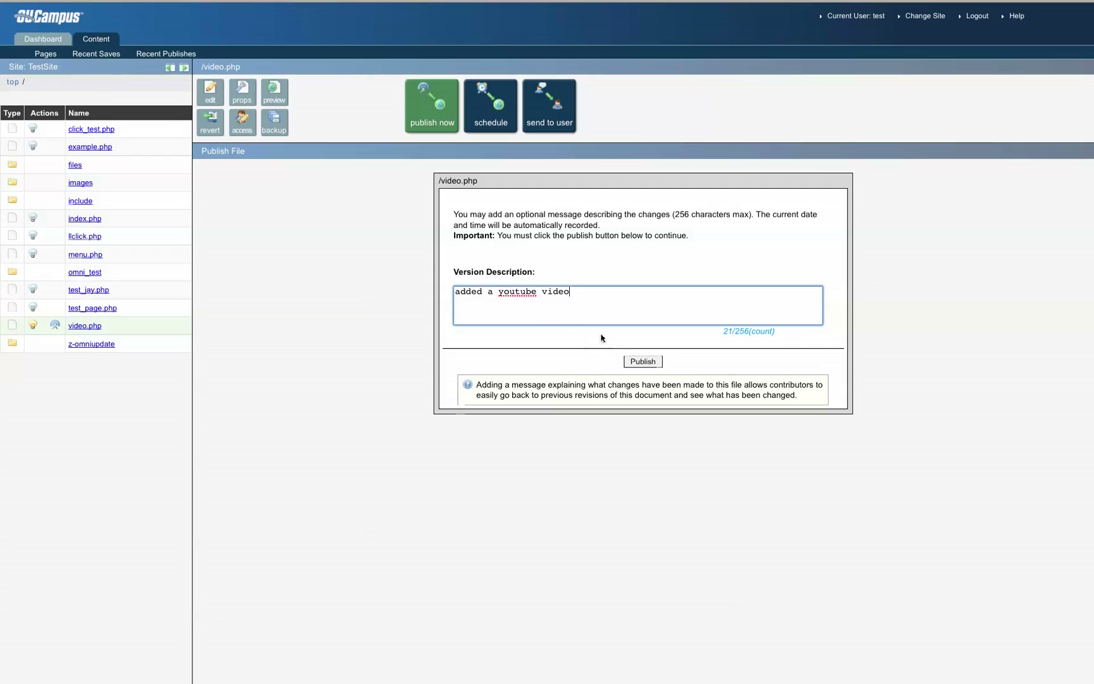
left_click(641, 362)
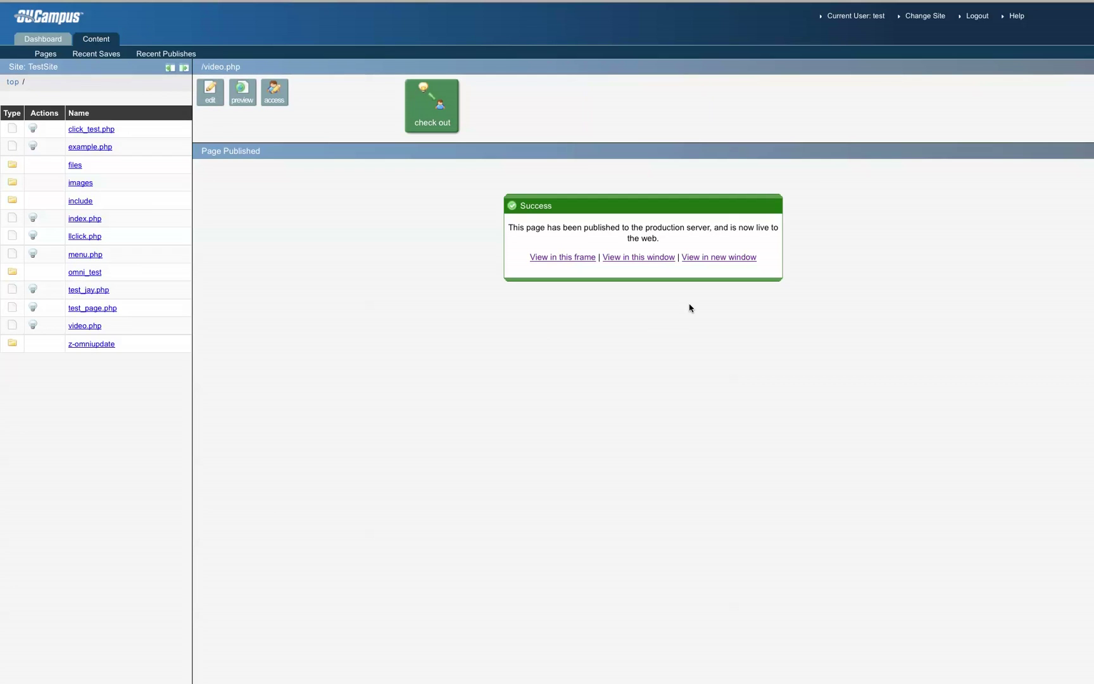
View the live video.php page in a new window and play its embedded YouTube video
left_click(715, 259)
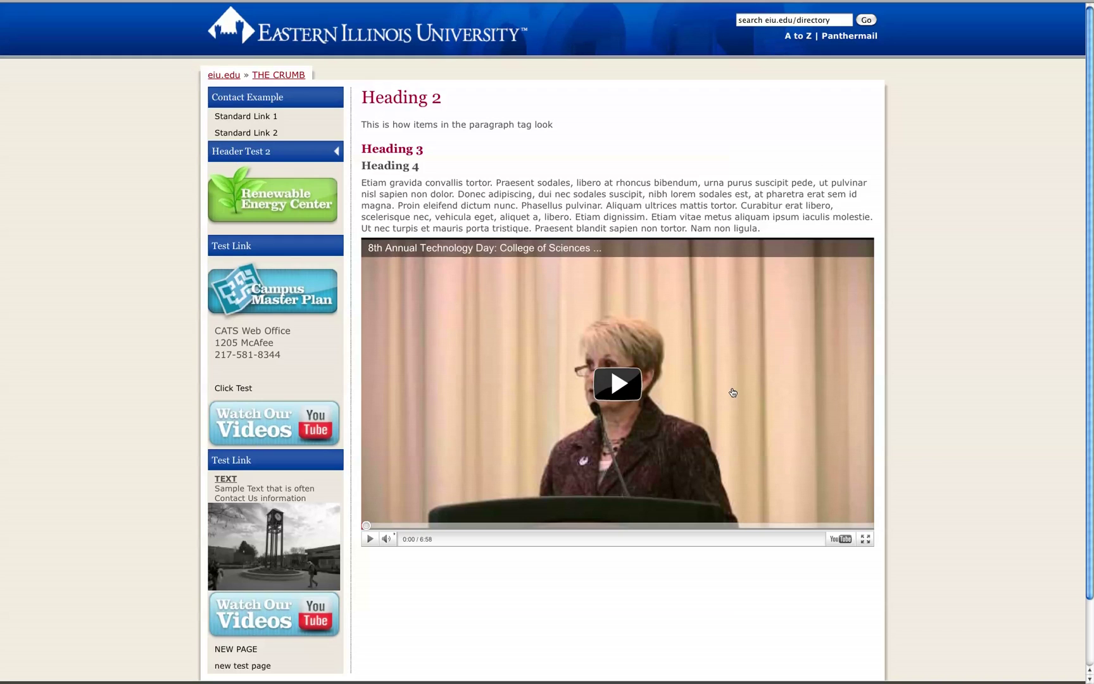
left_click(620, 388)
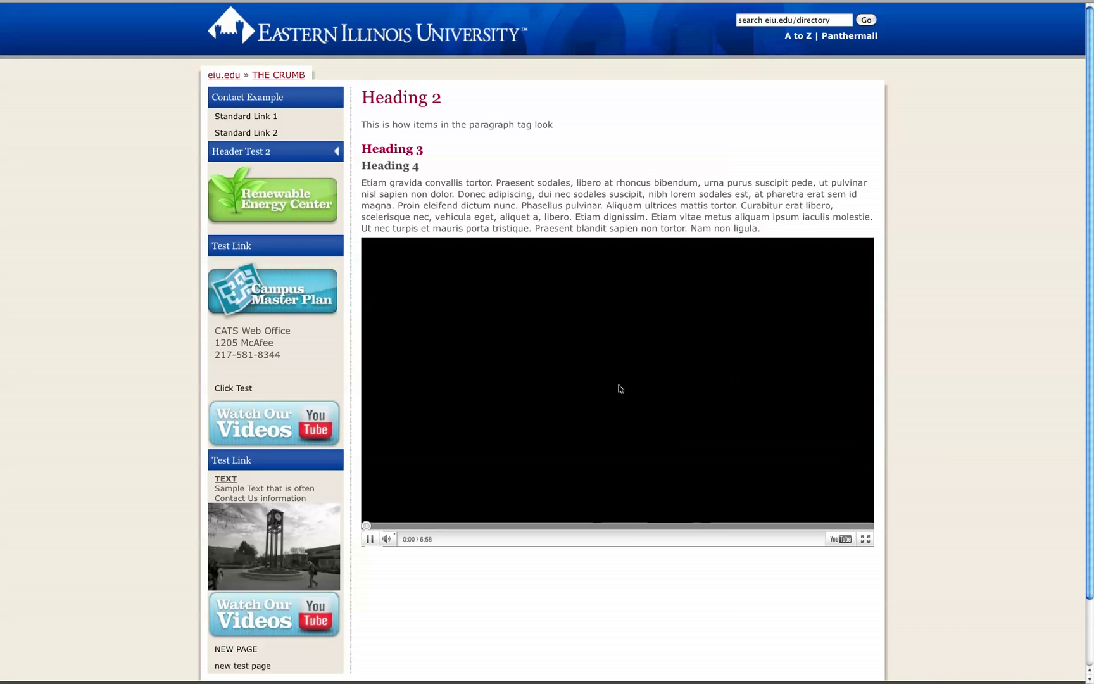